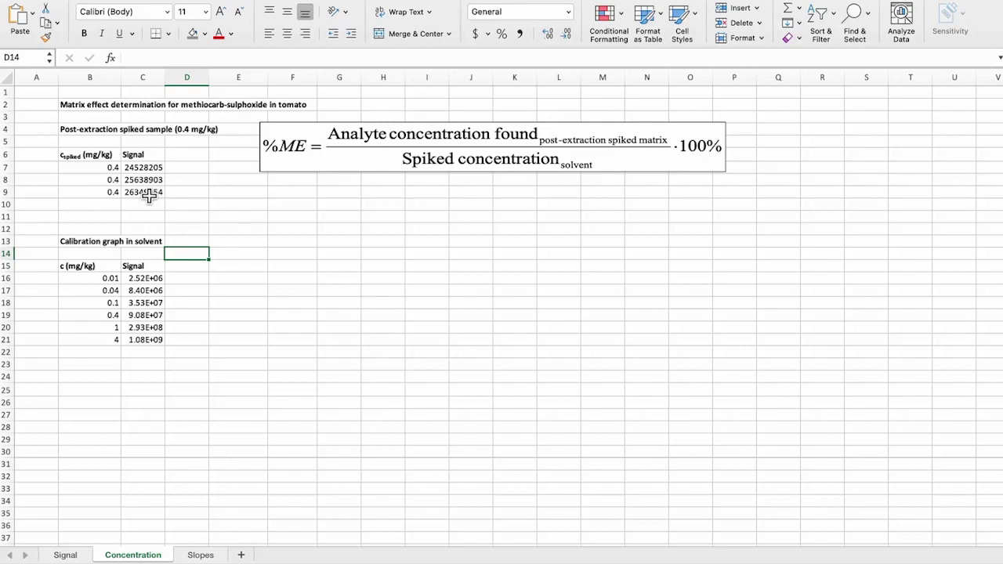
Enter =LINEST(C16:C21,B16:B21,1,1) in E16 to regress the signals on the concentrations.
{"action": "left_click", "coordinate": [242, 285]}
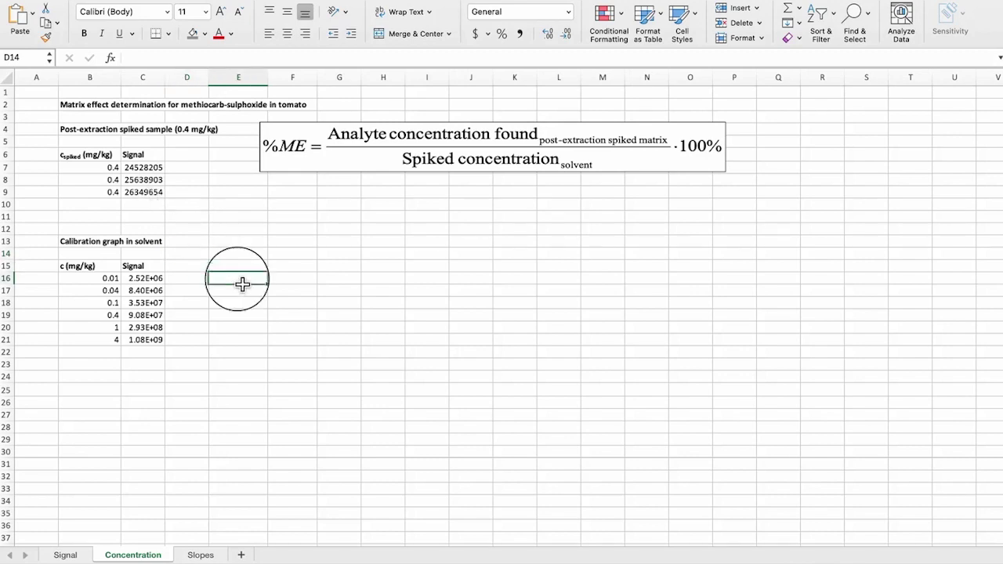
{"action": "type", "text": "="}
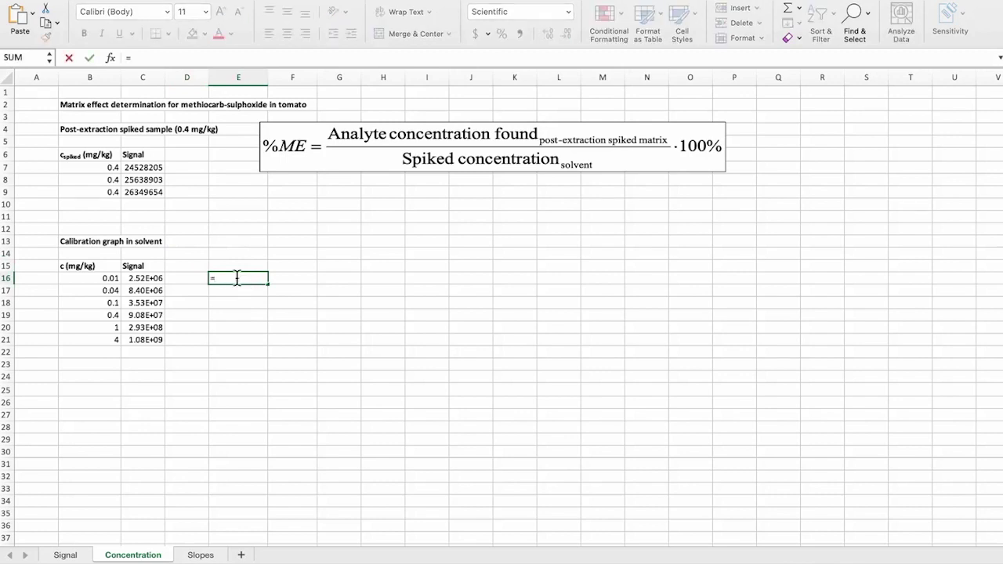
{"action": "type", "text": "linest("}
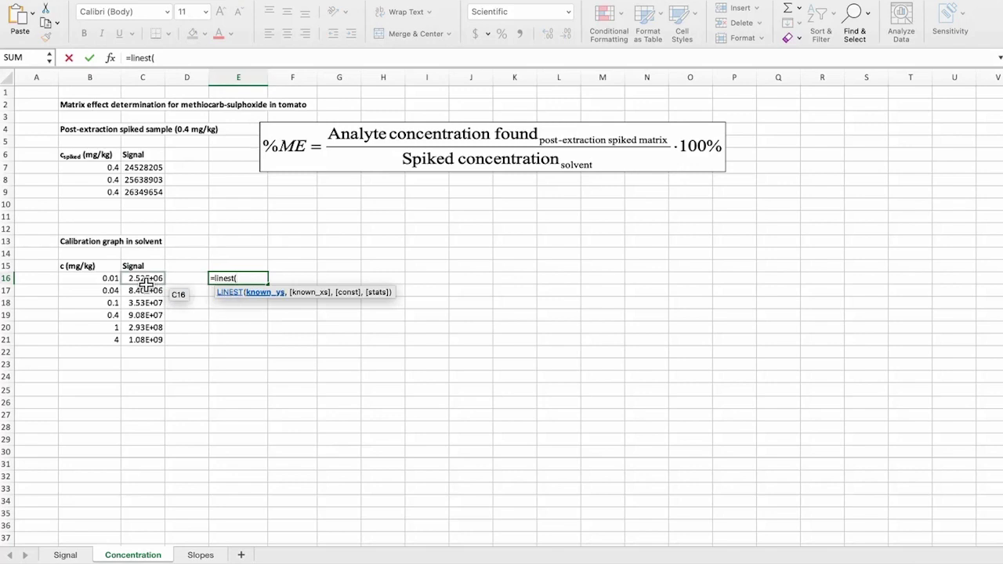
{"action": "left_click_drag", "start_coordinate": [143, 279], "coordinate": [151, 339]}
{"action": "type", "text": ","}
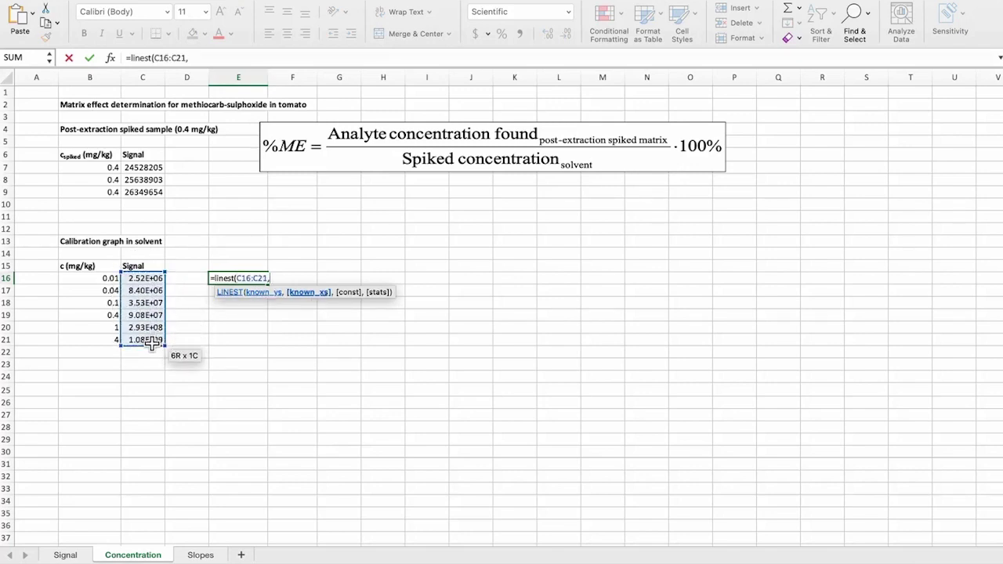
{"action": "left_click_drag", "start_coordinate": [106, 280], "coordinate": [105, 348]}
{"action": "type", "text": ",1,1"}
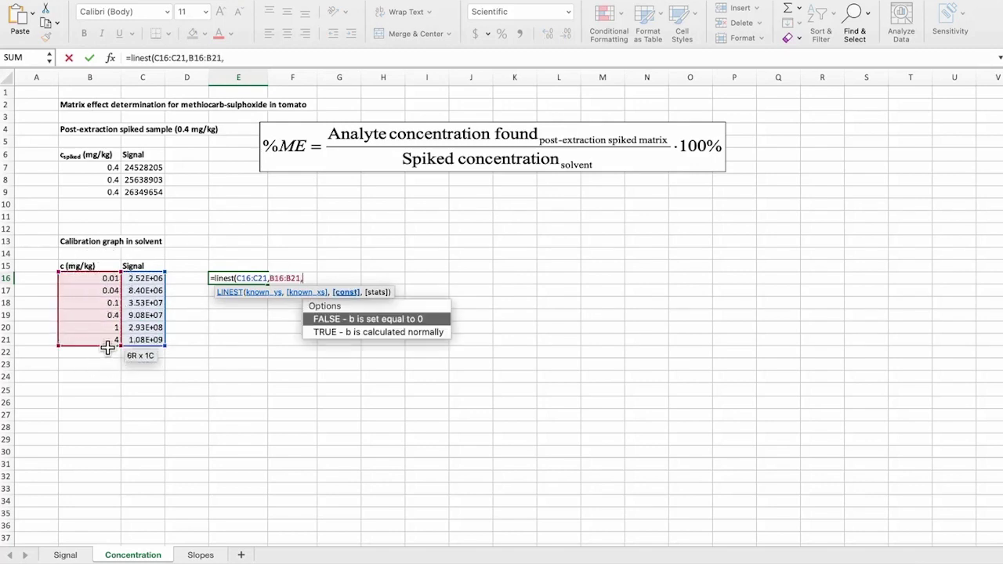
{"action": "key", "text": "Return"}
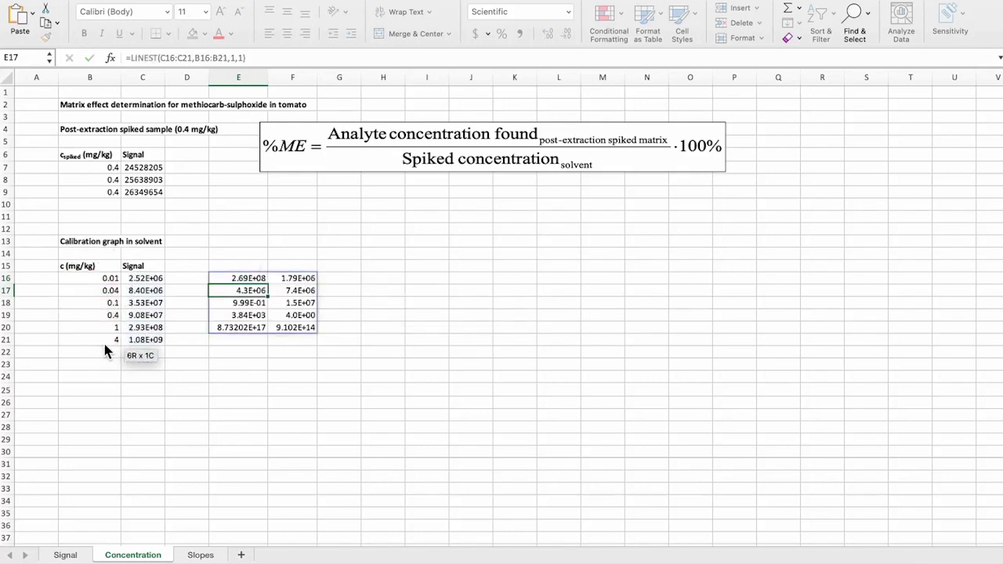
Label the slope output by typing 'slope' in D16.
{"action": "key", "text": "Up"}
{"action": "key", "text": "Left"}
{"action": "type", "text": "slope"}
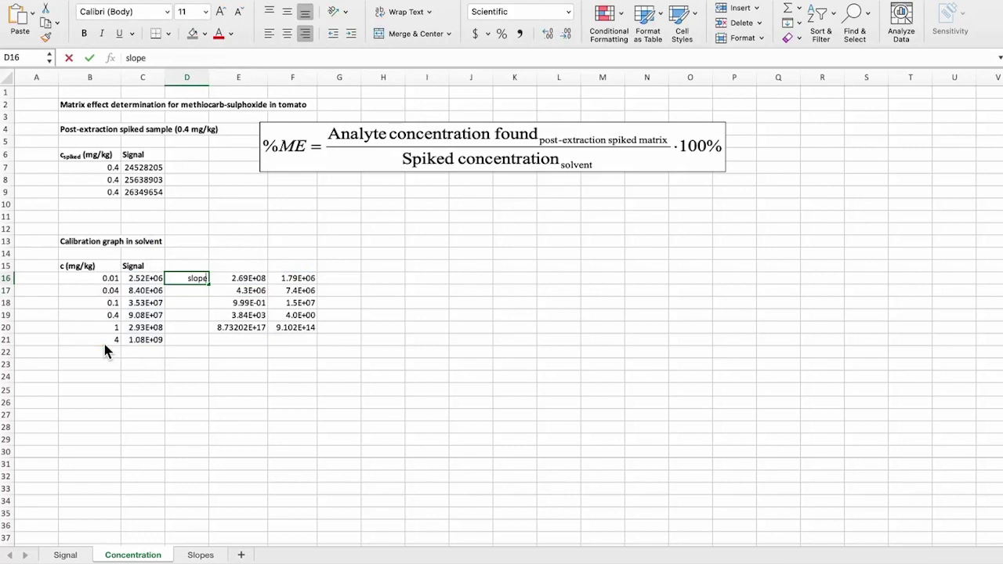
{"action": "key", "text": "Return"}
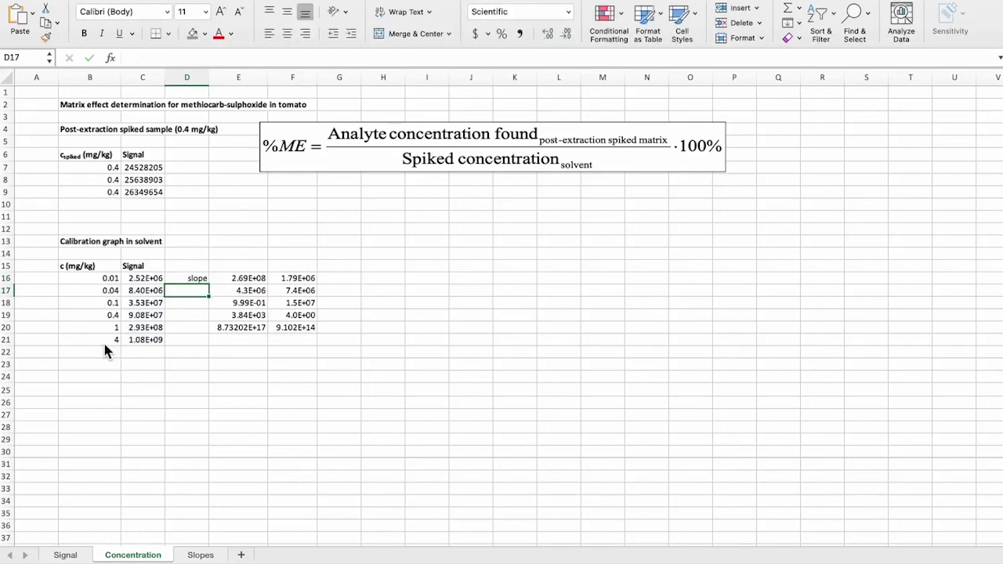
Review the regression statistics, then begin typing the 'intercept' label in G16.
{"action": "key", "text": "Down"}
{"action": "key", "text": "Right"}
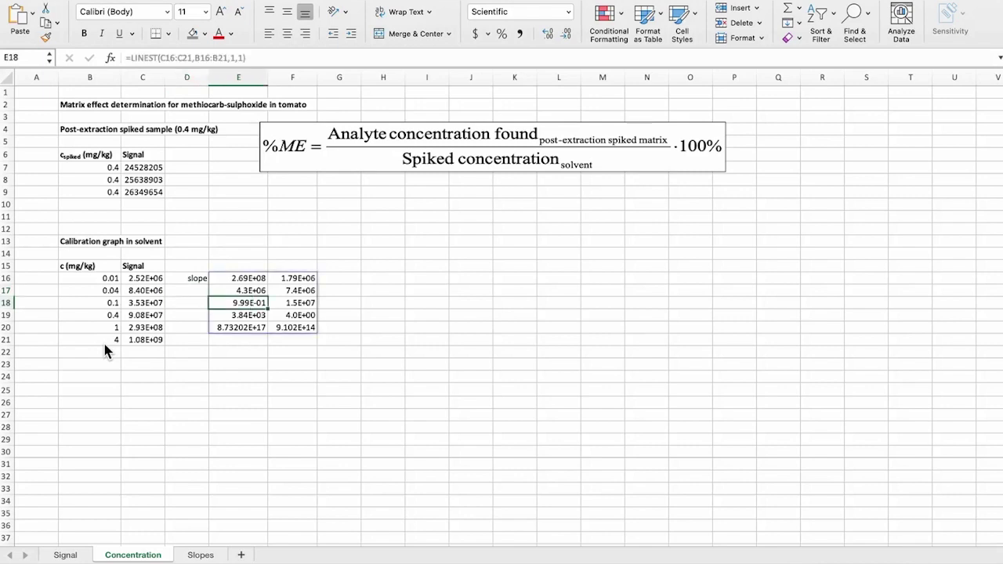
{"action": "key", "text": "Down"}
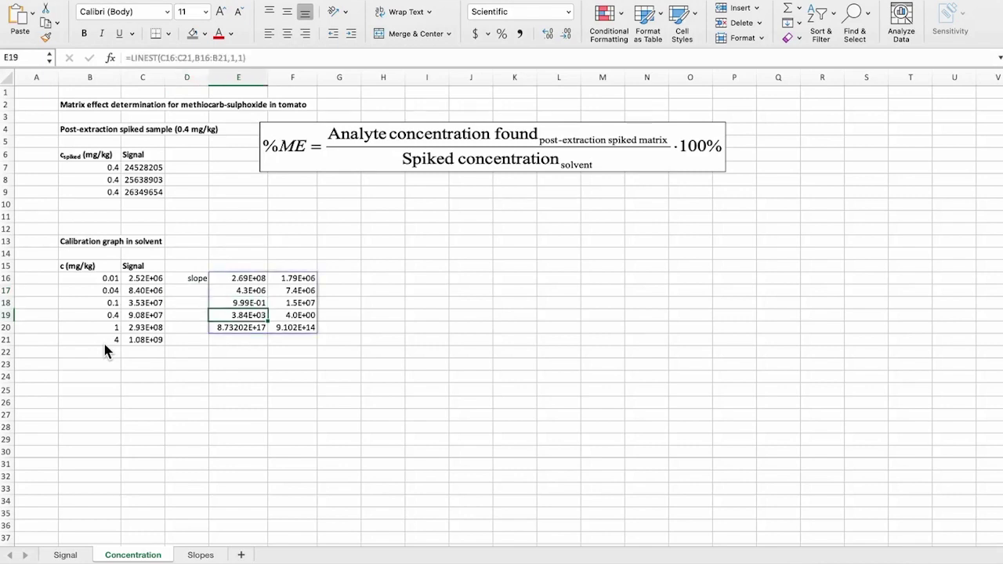
{"action": "key", "text": "Up"}
{"action": "key", "text": "Up"}
{"action": "key", "text": "Up"}
{"action": "key", "text": "Right"}
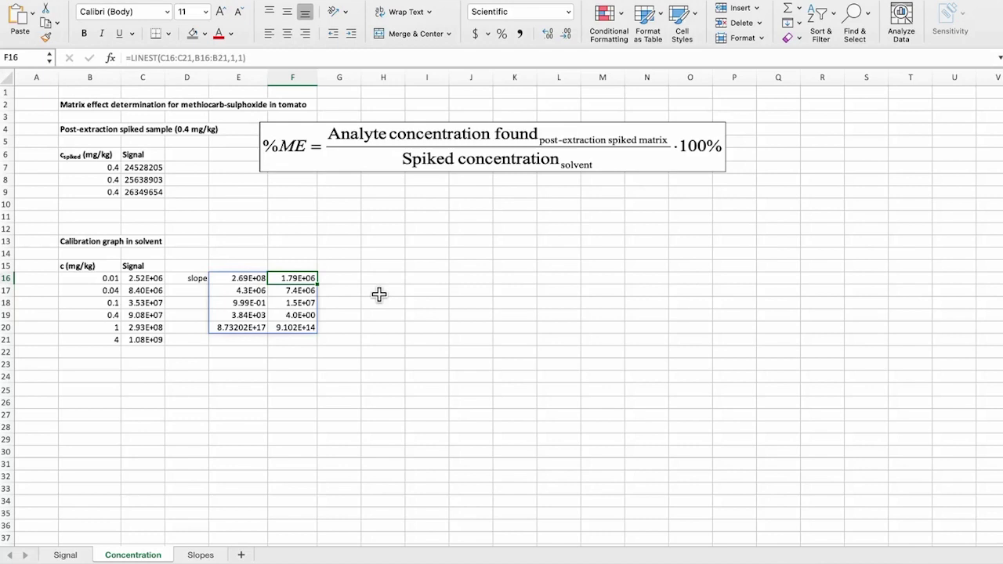
{"action": "key", "text": "Right"}
{"action": "type", "text": "inte"}
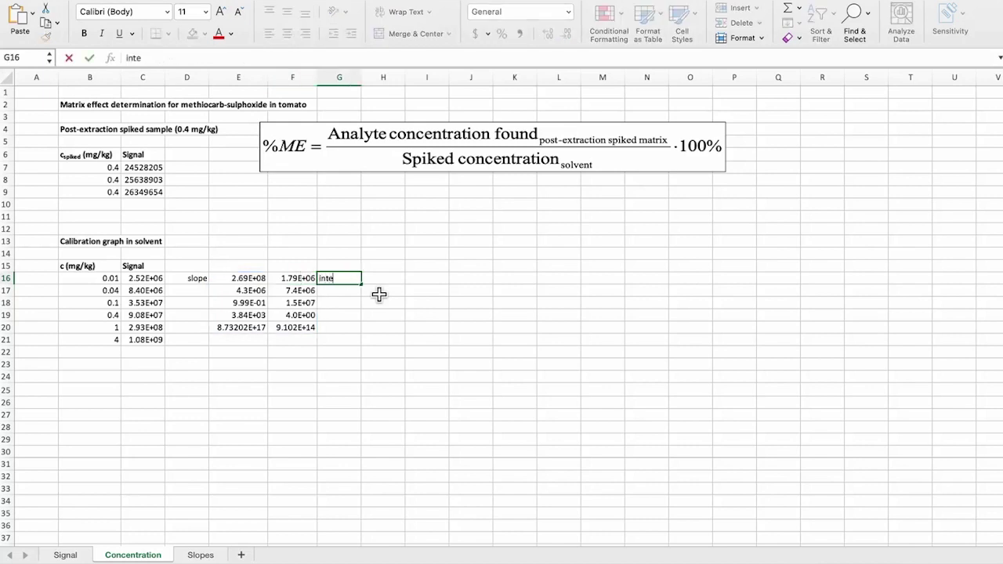
{"action": "type", "text": "rcept"}
Confirm the 'intercept' label in G16 and check slope 2.69E+08 and intercept 1.79E+06.
{"action": "key", "text": "Return"}
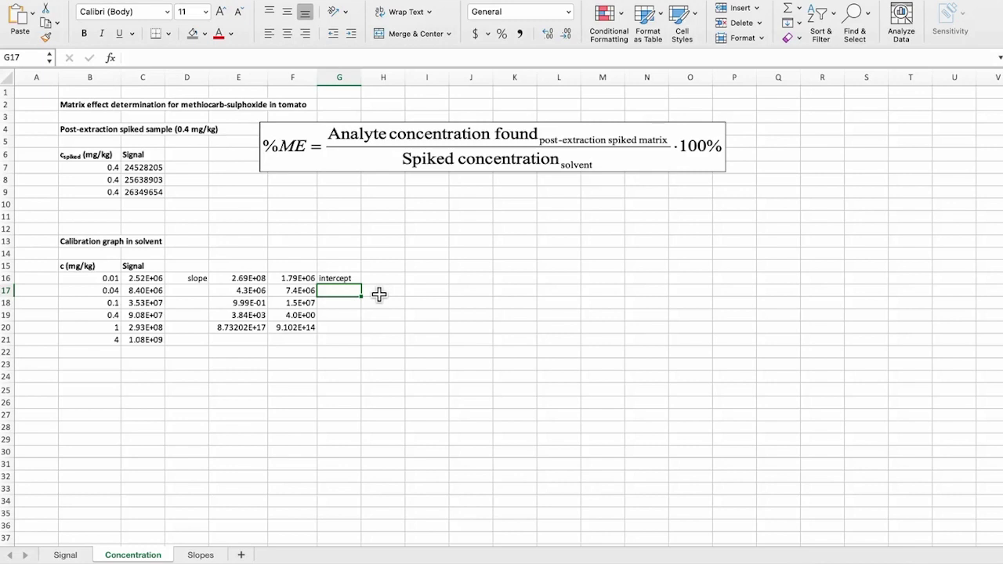
{"action": "left_click", "coordinate": [297, 292]}
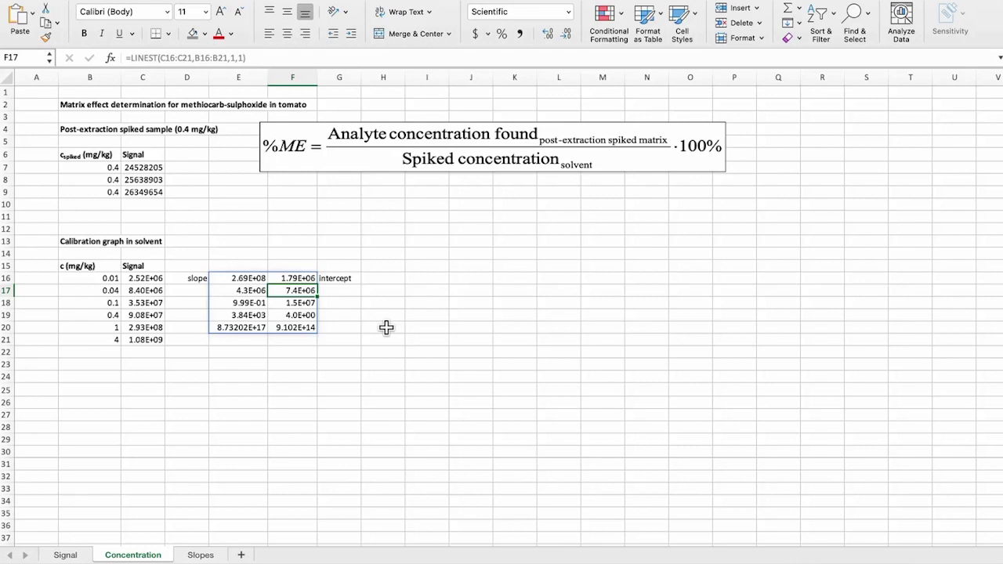
{"action": "key", "text": "Up"}
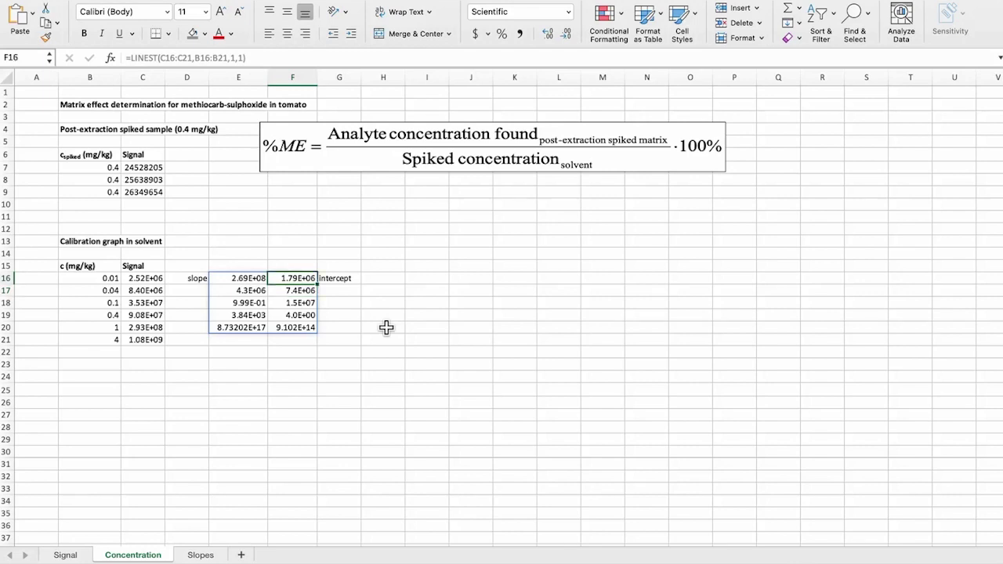
{"action": "key", "text": "Left"}
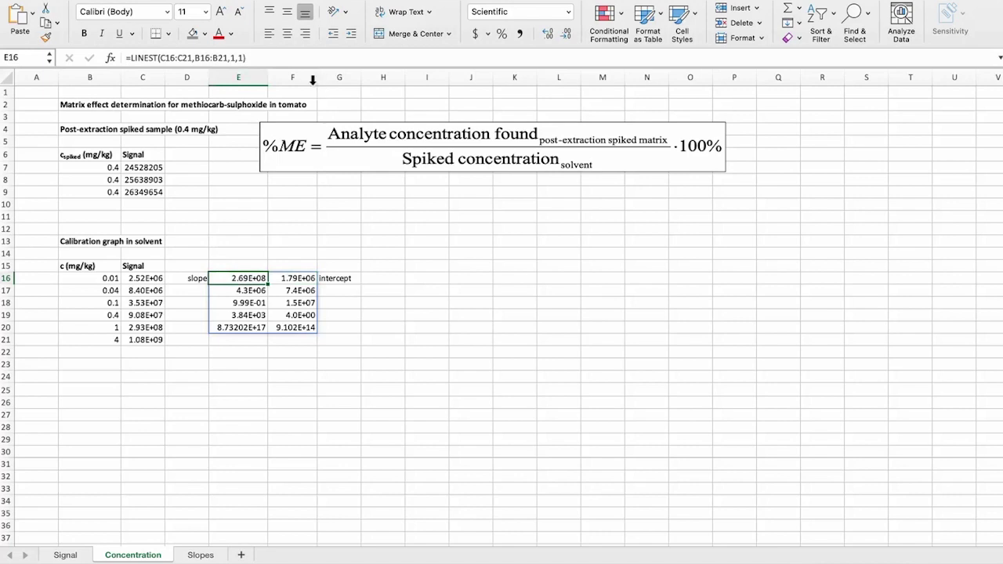
Change the LINEST const argument from 1 to 0, giving slope 2.70E+08 and intercept 0.
{"action": "left_click", "coordinate": [236, 58]}
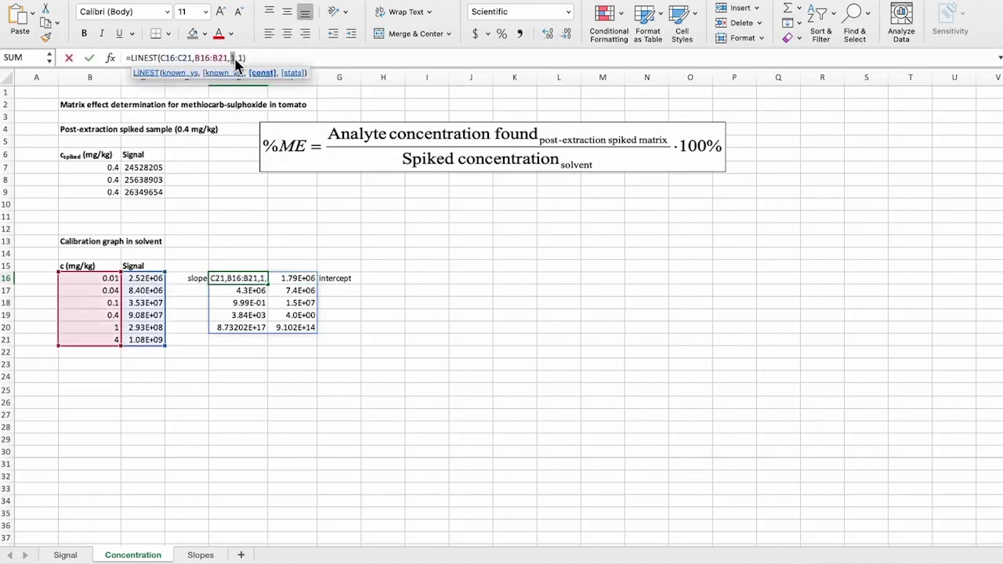
{"action": "key", "text": "BackSpace"}
{"action": "type", "text": "0"}
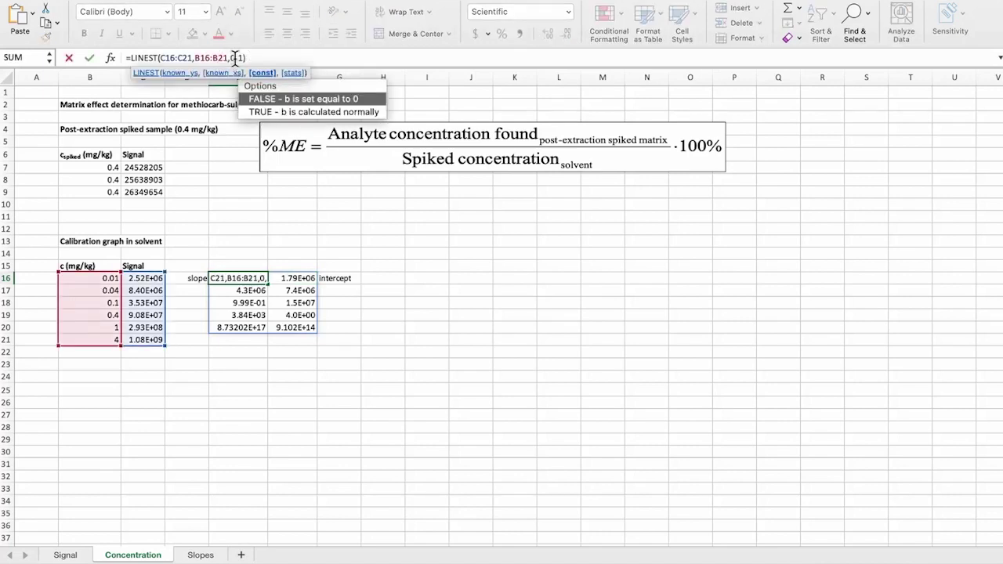
{"action": "key", "text": "Return"}
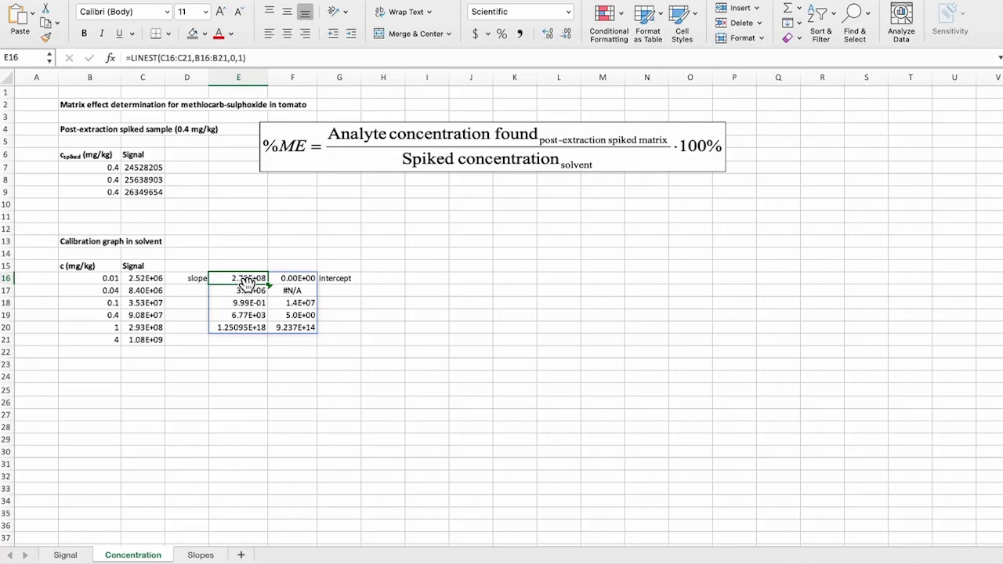
Enter 'ccalculated (mg/kg)' in D6, shrinking 'calculated' three font sizes as a subscript.
{"action": "left_click", "coordinate": [187, 157]}
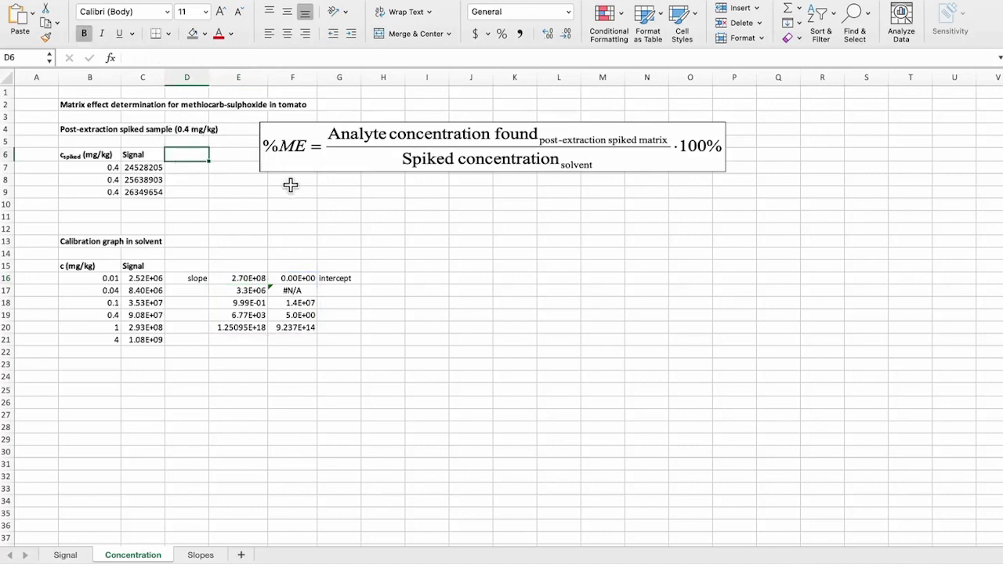
{"action": "type", "text": "c"}
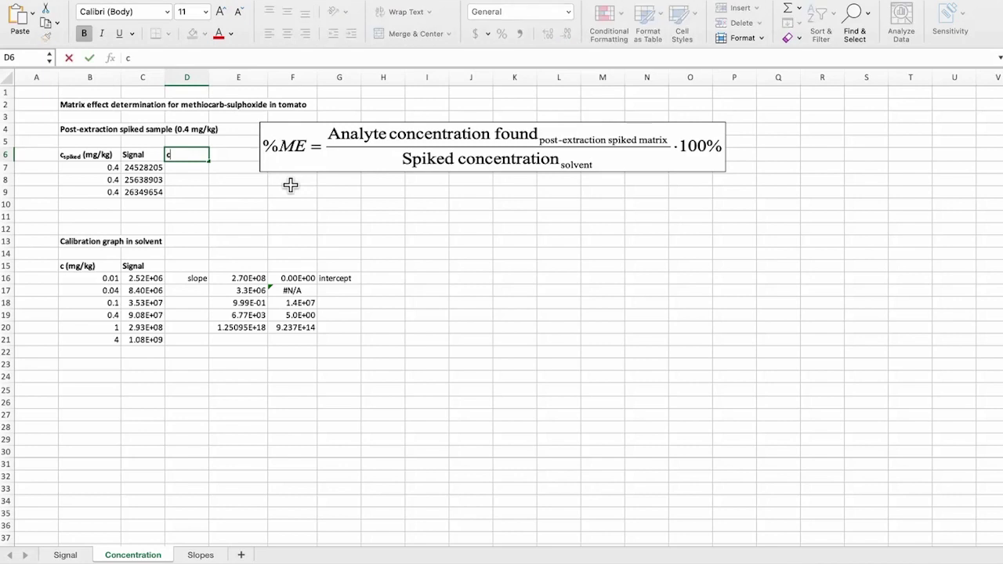
{"action": "type", "text": "calculated"}
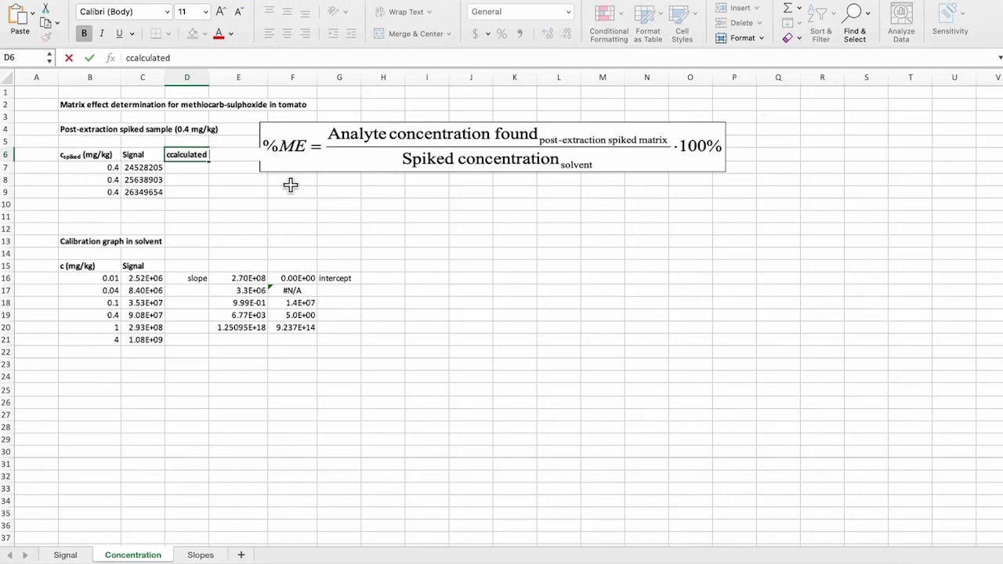
{"action": "type", "text": " (mg/kg)"}
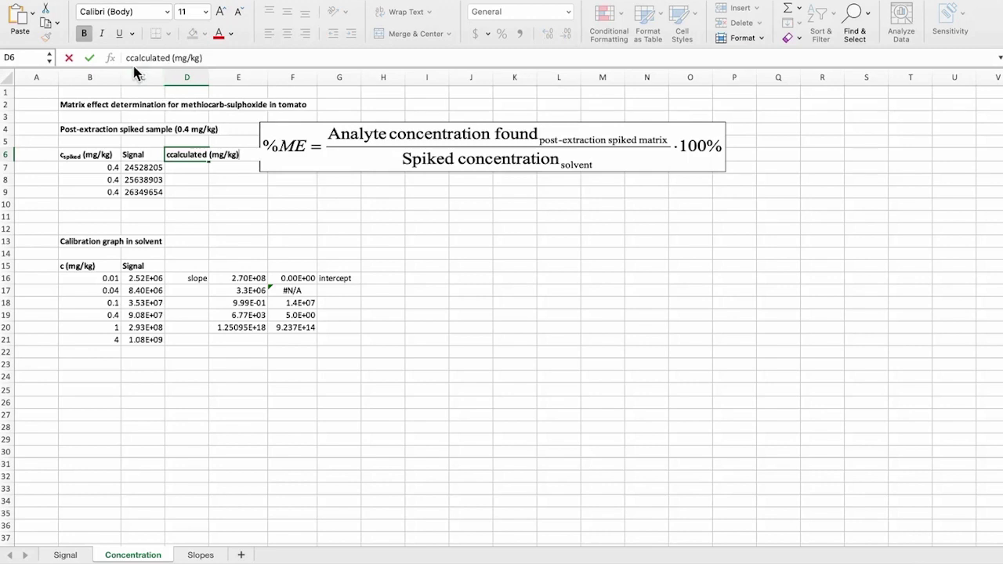
{"action": "left_click_drag", "start_coordinate": [127, 58], "coordinate": [168, 63]}
{"action": "left_click", "coordinate": [239, 12]}
{"action": "left_click", "coordinate": [239, 12]}
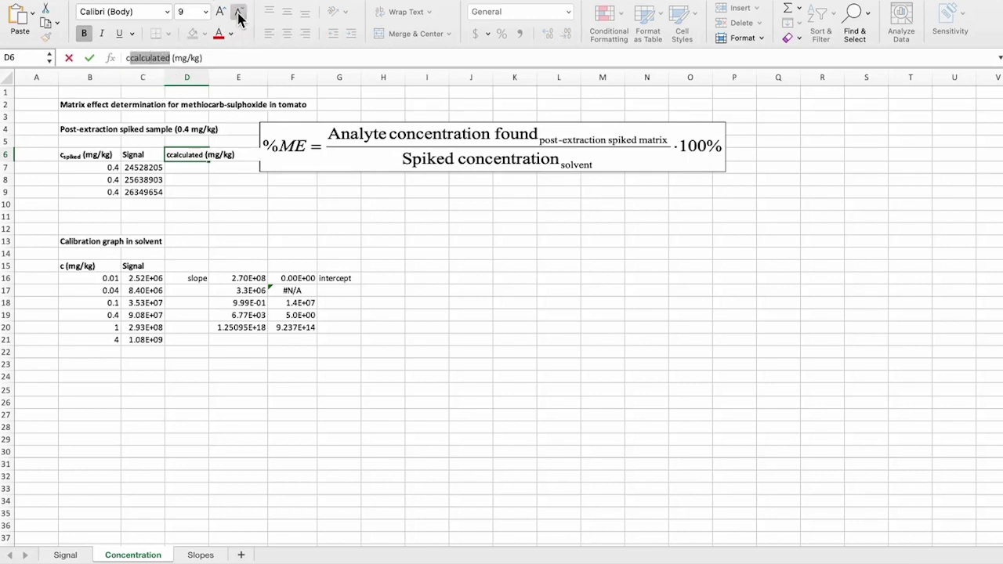
{"action": "left_click", "coordinate": [239, 12]}
{"action": "key", "text": "Return"}
{"action": "key", "text": "Up"}
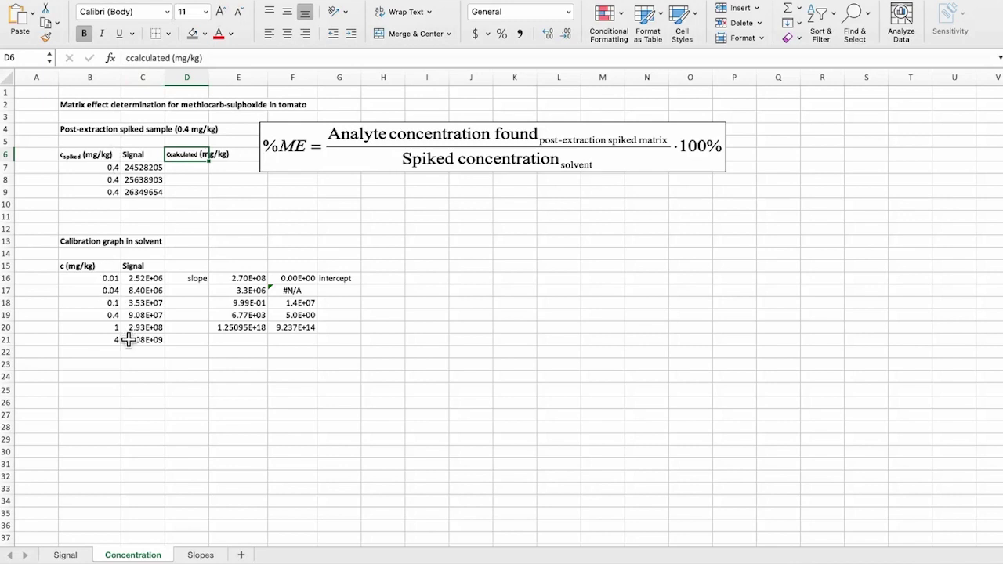
{"action": "key", "text": "Return"}
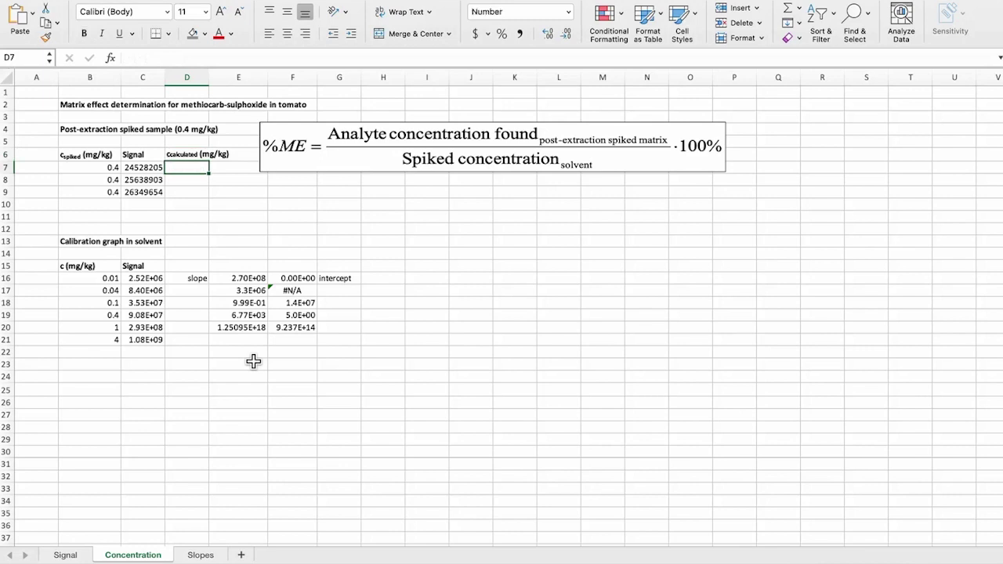
Fill D7:D9 with =C7/$E$16, giving concentrations 0.091, 0.095 and 0.098 mg/kg.
{"action": "type", "text": "="}
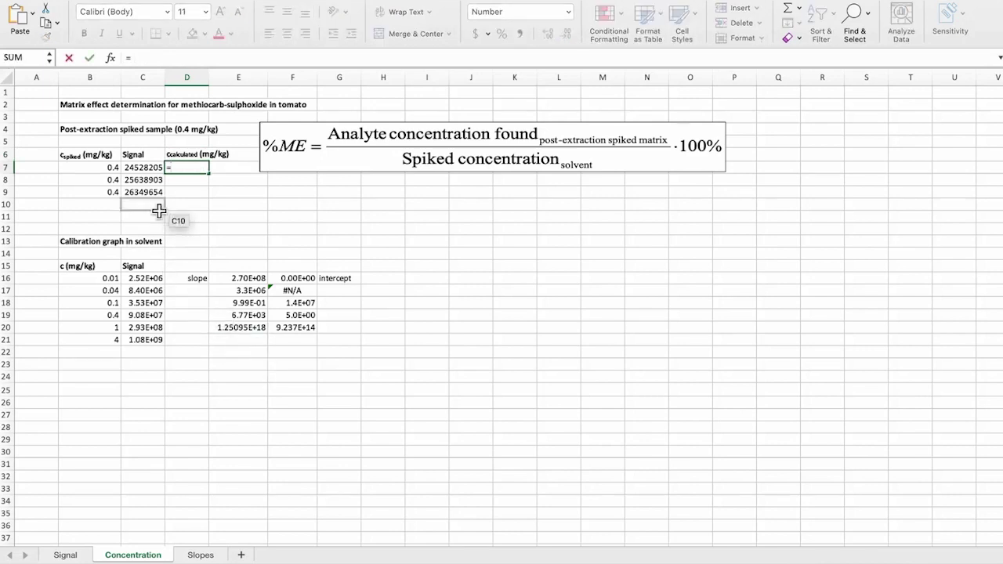
{"action": "left_click", "coordinate": [144, 169]}
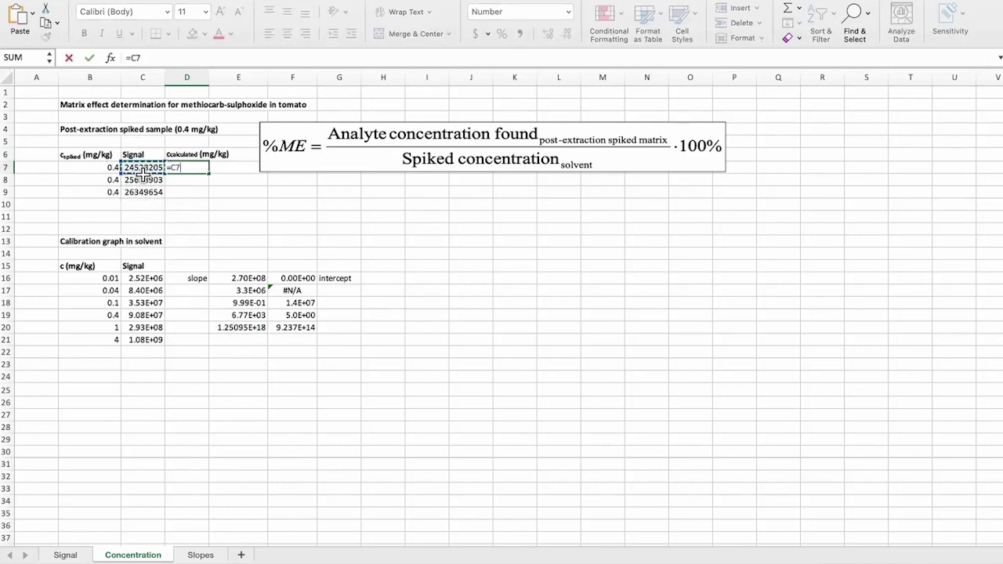
{"action": "type", "text": "/"}
{"action": "left_click", "coordinate": [254, 278]}
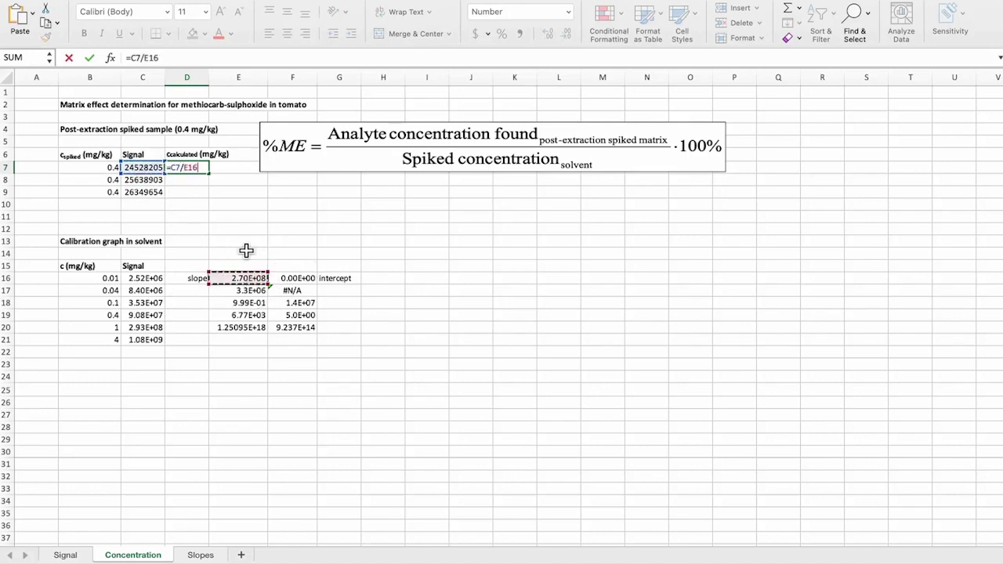
{"action": "key", "text": "F4"}
{"action": "key", "text": "Return"}
{"action": "left_click", "coordinate": [188, 168]}
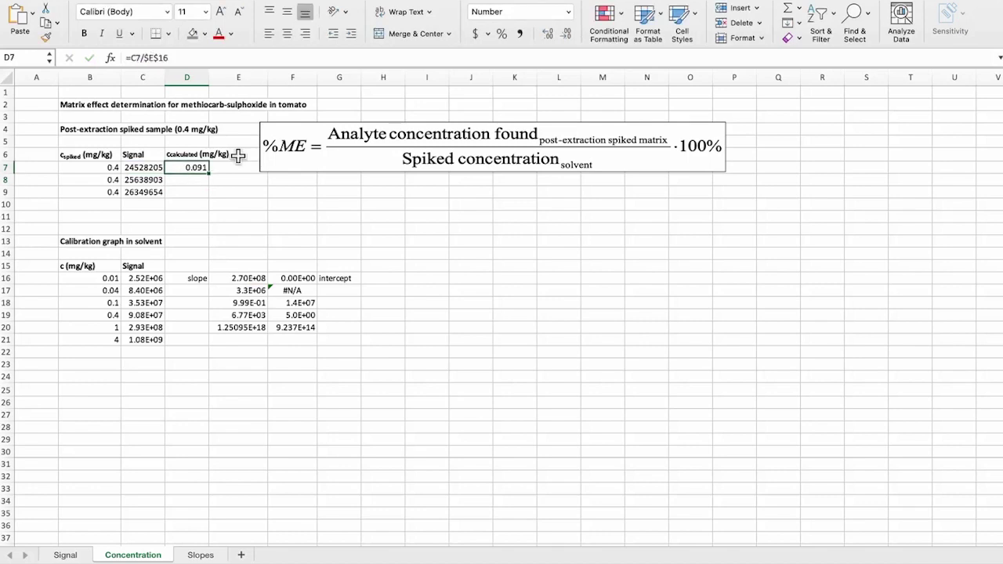
{"action": "left_click_drag", "start_coordinate": [210, 174], "coordinate": [212, 198]}
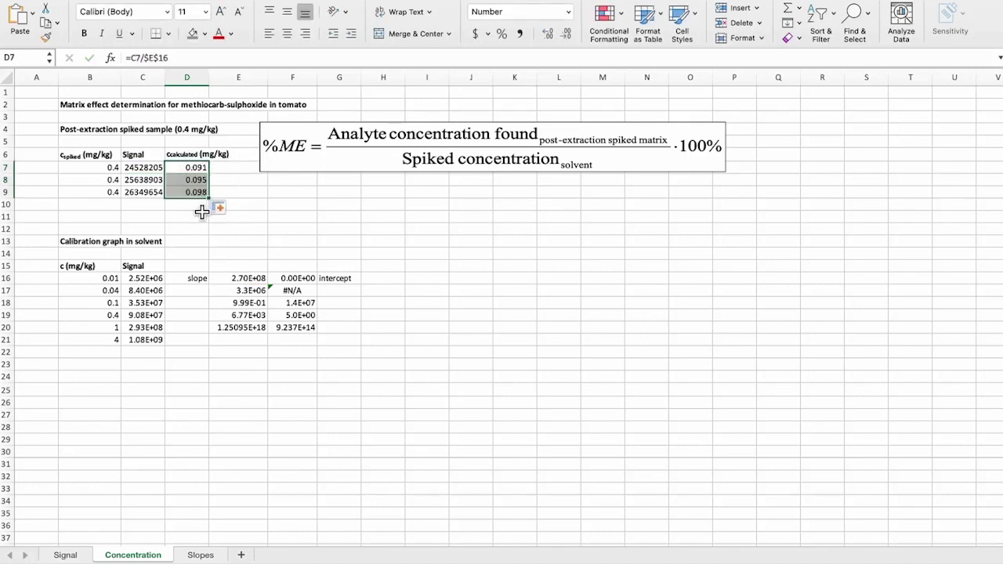
{"action": "left_click", "coordinate": [199, 209]}
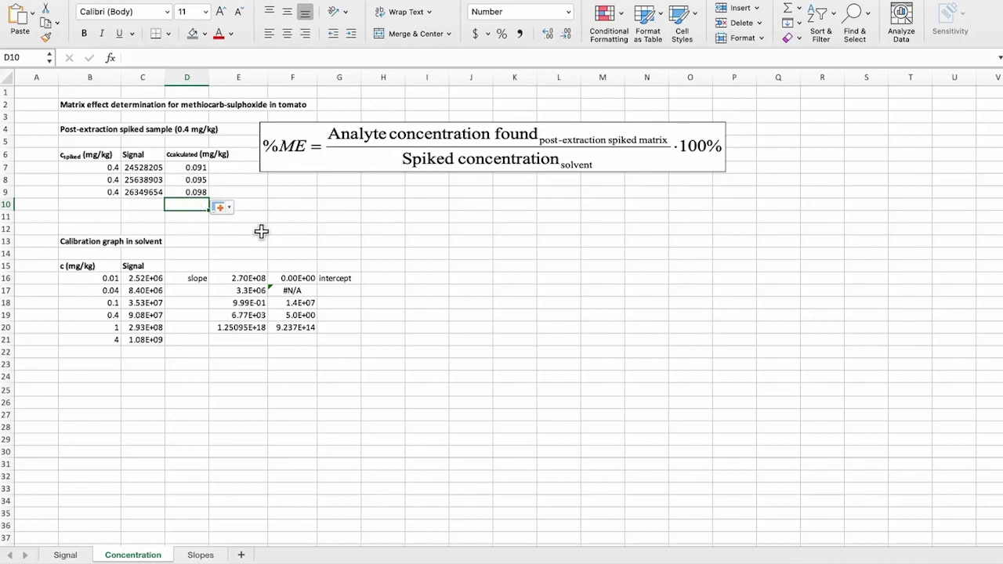
Label C10 'Average=' and compute =AVERAGE(D7:D9) in D10, giving 0.094.
{"action": "key", "text": "Left"}
{"action": "type", "text": "Ave"}
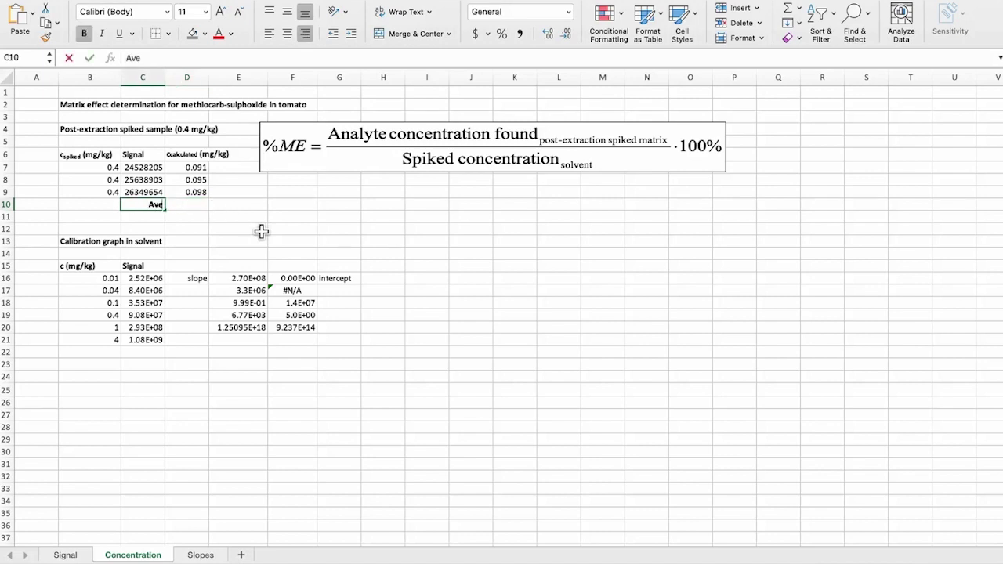
{"action": "type", "text": "rage="}
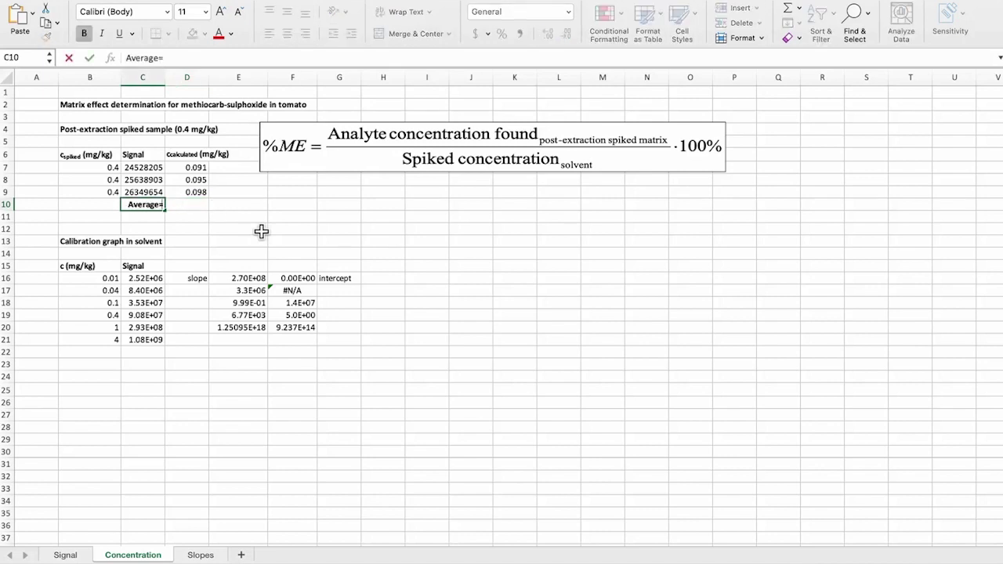
{"action": "key", "text": "Tab"}
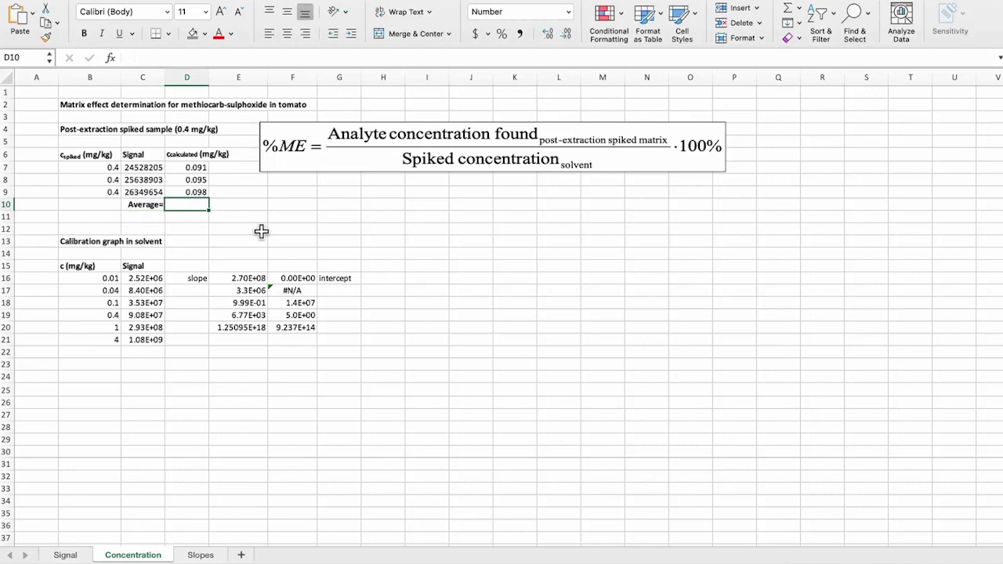
{"action": "type", "text": "=a"}
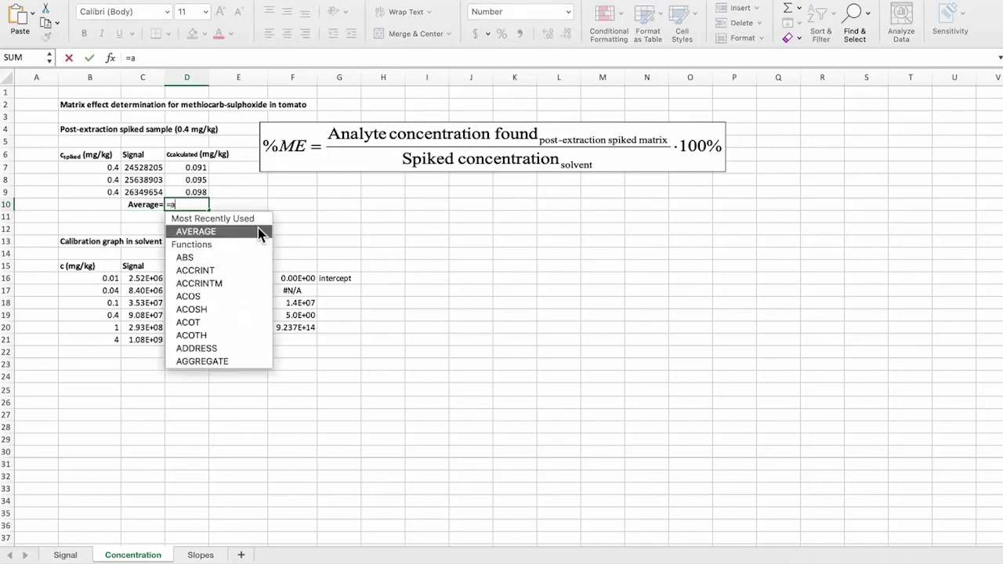
{"action": "type", "text": "verage"}
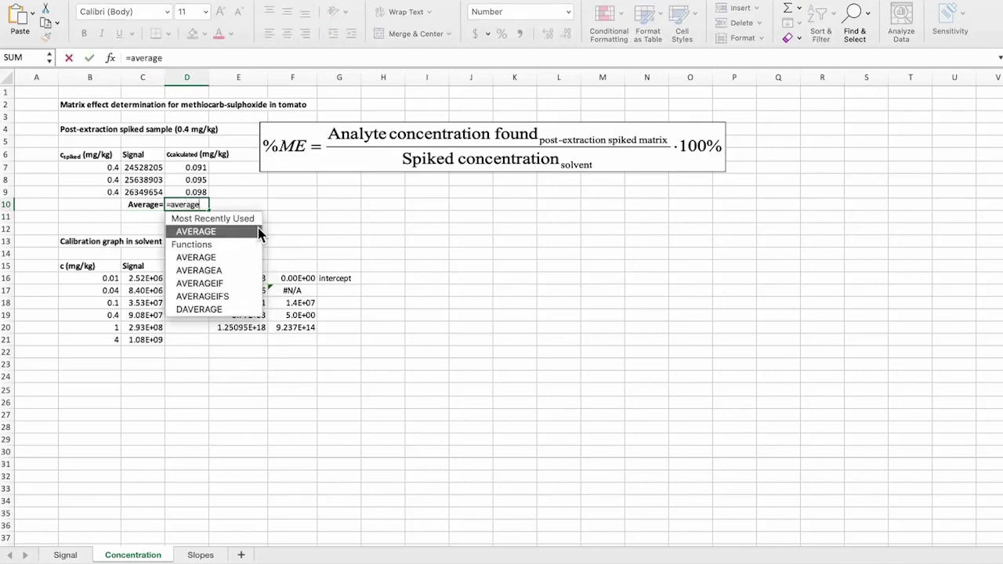
{"action": "type", "text": "("}
{"action": "left_click_drag", "start_coordinate": [198, 168], "coordinate": [207, 192]}
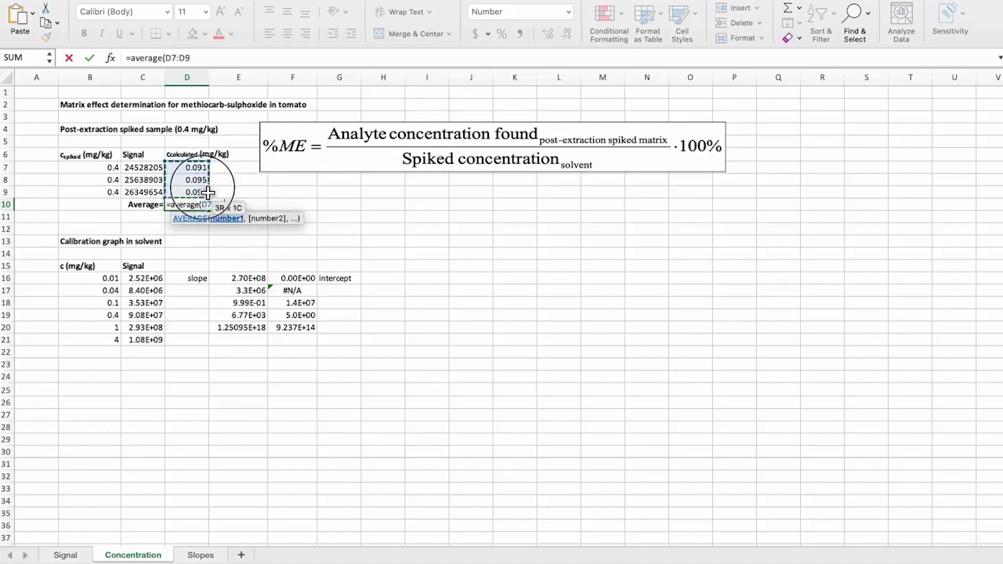
{"action": "key", "text": "Return"}
Add the unit label 'mg/kg' in E10 beside the average.
{"action": "key", "text": "Right"}
{"action": "type", "text": "m"}
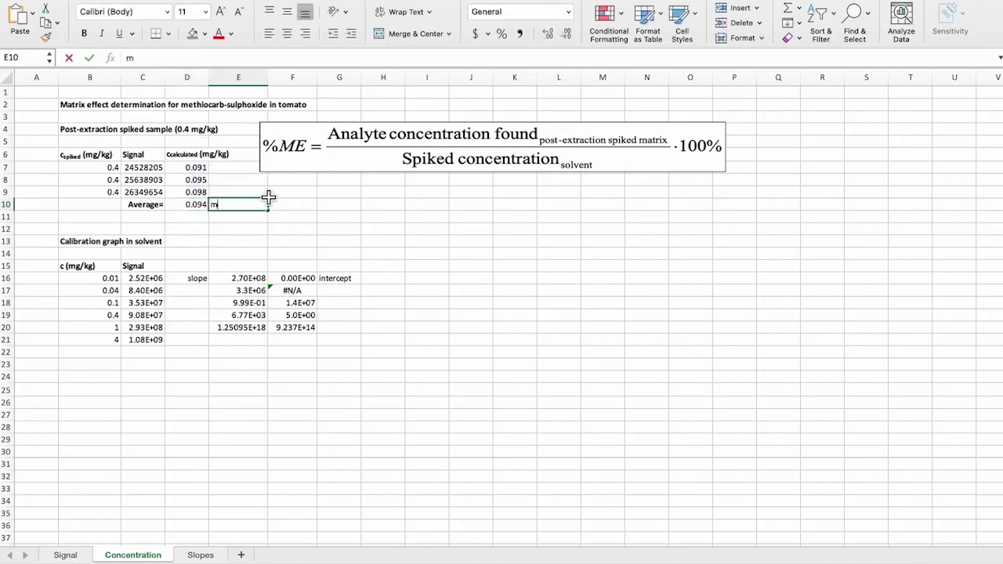
{"action": "type", "text": "g/kg"}
{"action": "key", "text": "Return"}
{"action": "key", "text": "Left"}
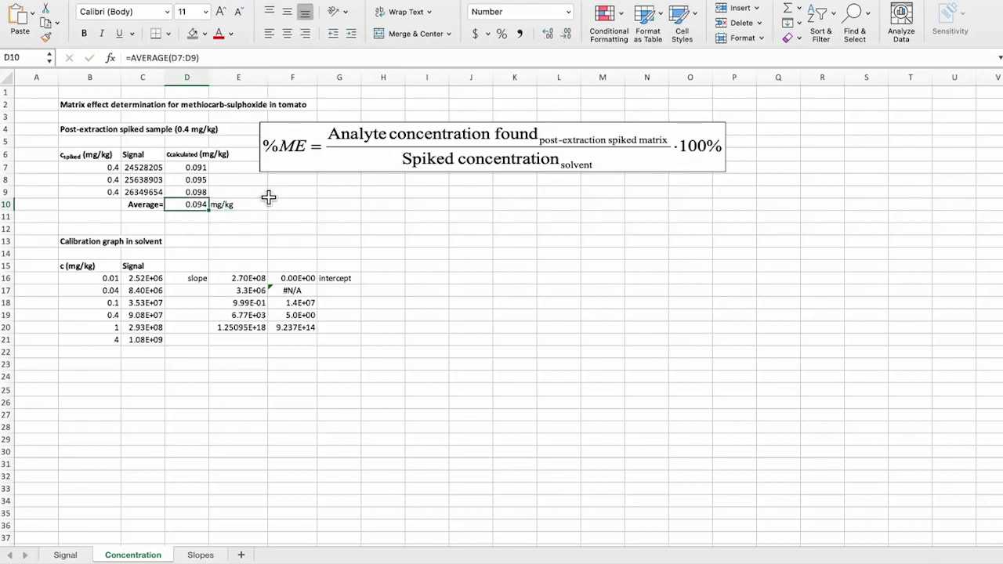
{"action": "key", "text": "Down"}
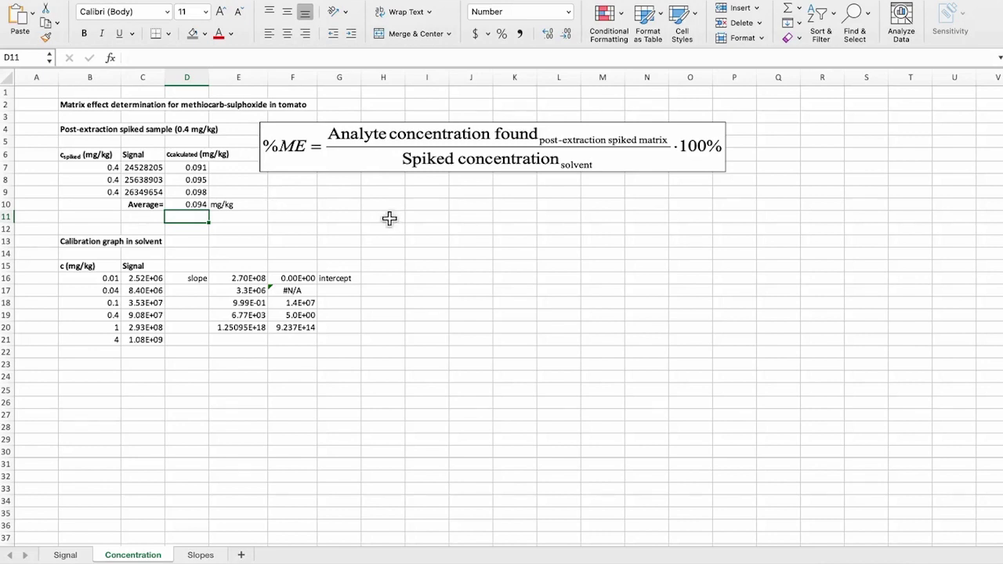
{"action": "key", "text": "Up"}
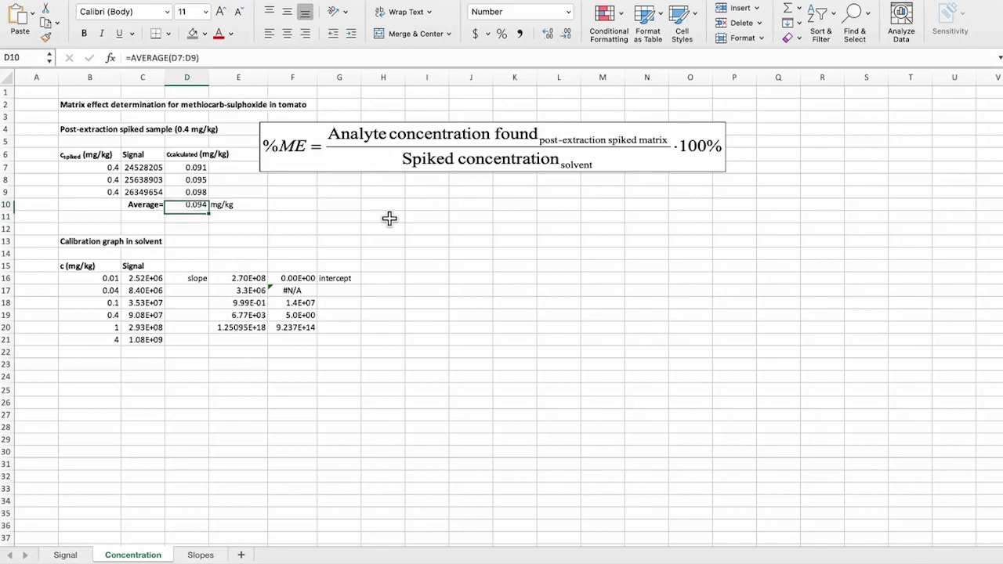
{"action": "key", "text": "Right"}
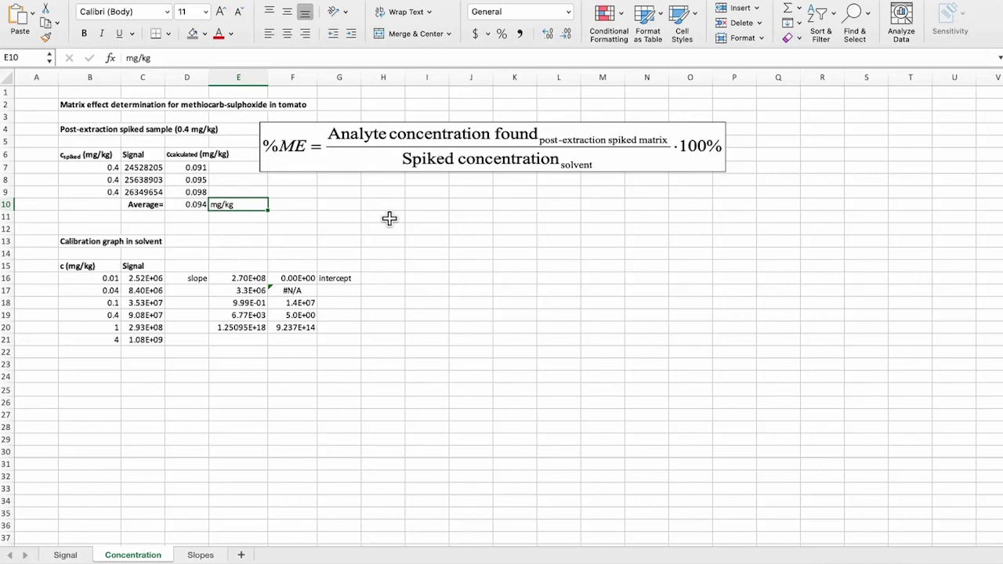
Label C11 '%ME' and compute =D10/B9*100 in D11, giving 23.624.
{"action": "key", "text": "Return"}
{"action": "key", "text": "Left"}
{"action": "key", "text": "Left"}
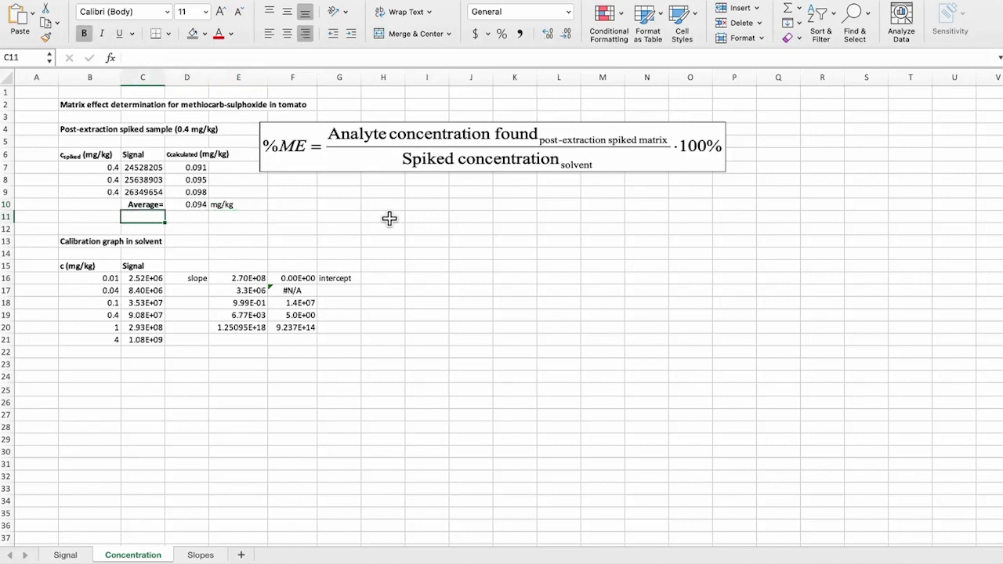
{"action": "type", "text": "%ME"}
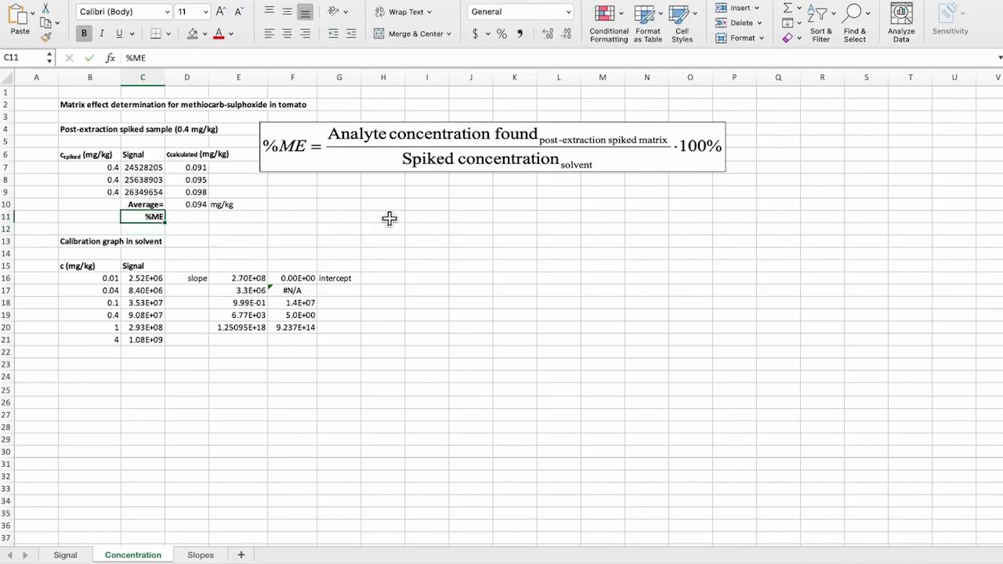
{"action": "key", "text": "Tab"}
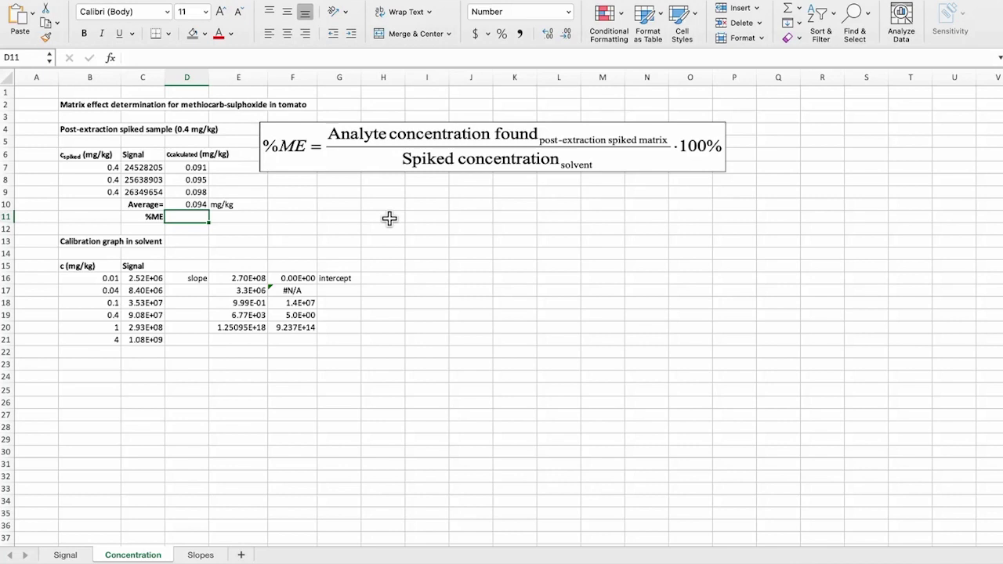
{"action": "type", "text": "="}
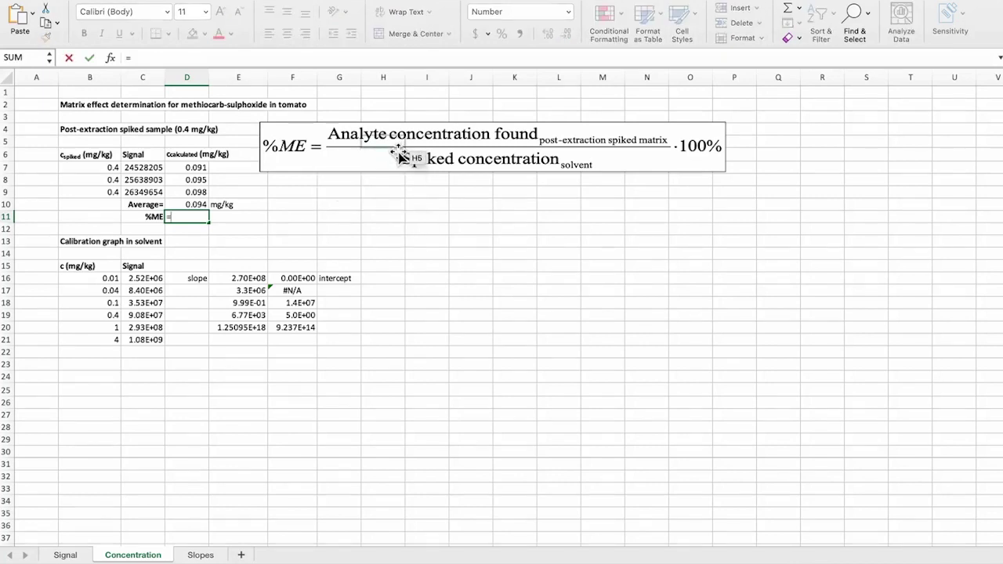
{"action": "left_click", "coordinate": [201, 205]}
{"action": "type", "text": "/"}
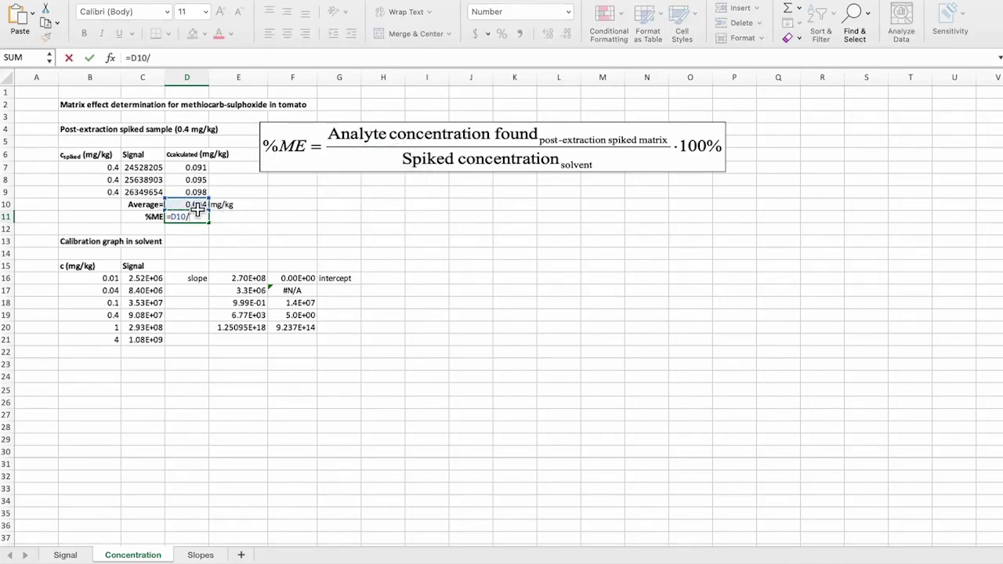
{"action": "left_click", "coordinate": [115, 195]}
{"action": "key", "text": "Return"}
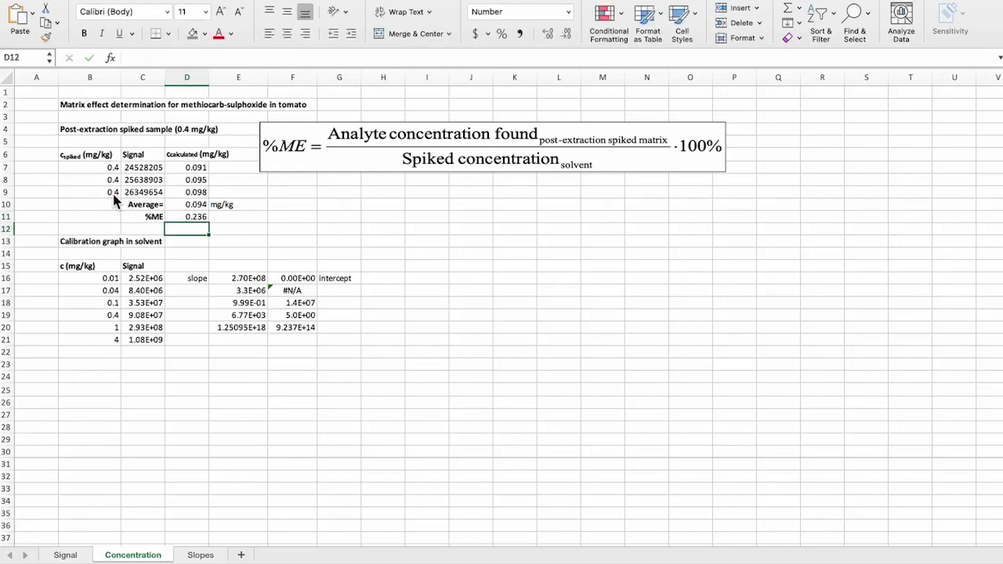
{"action": "left_click", "coordinate": [206, 56]}
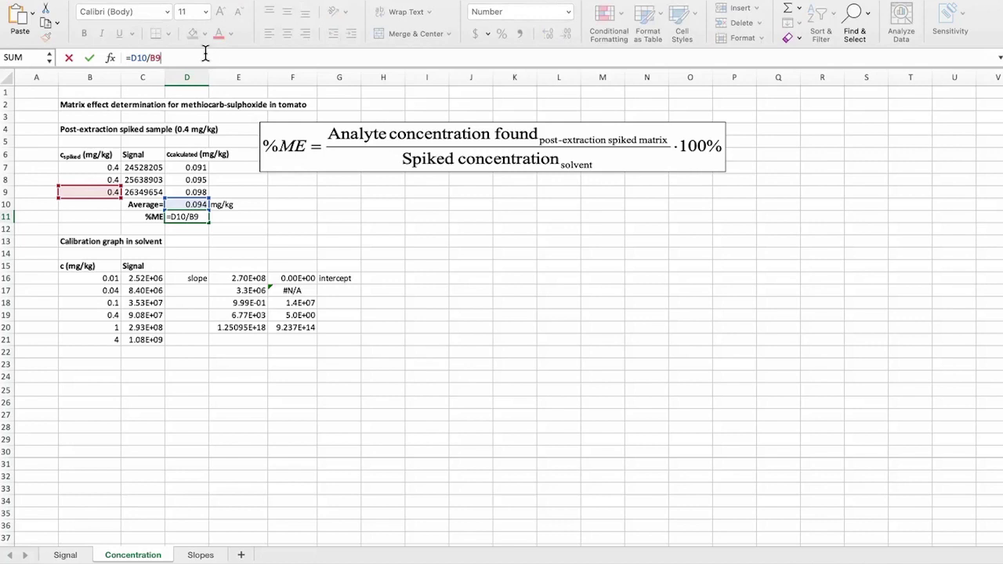
{"action": "type", "text": "*100"}
{"action": "key", "text": "Return"}
Add the '%' unit label in E11.
{"action": "key", "text": "Up"}
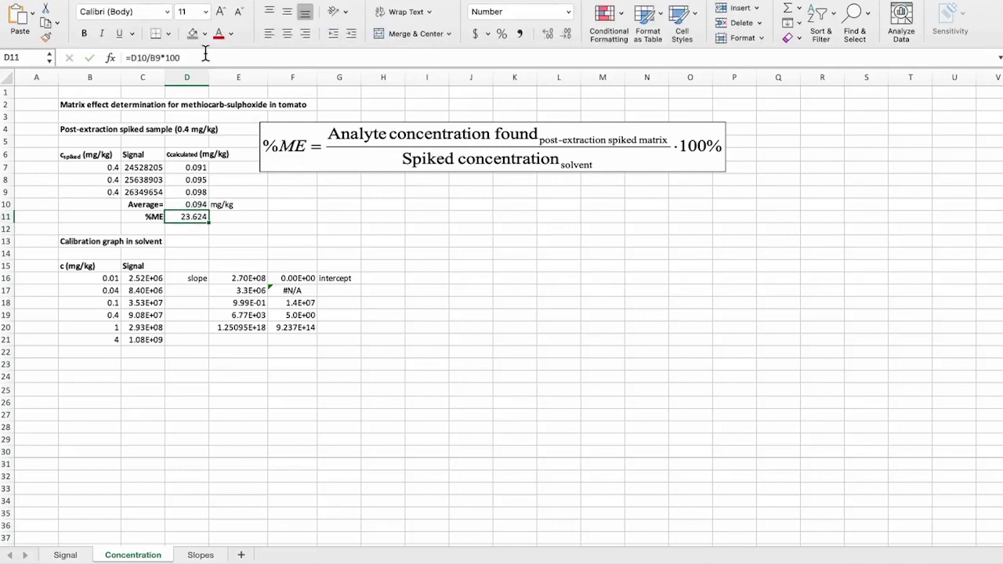
{"action": "key", "text": "Right"}
{"action": "type", "text": "%"}
{"action": "key", "text": "Return"}
Shade the %ME row C11:E11 with a light orange fill.
{"action": "key", "text": "Up"}
{"action": "key", "text": "Left"}
{"action": "key", "text": "Left"}
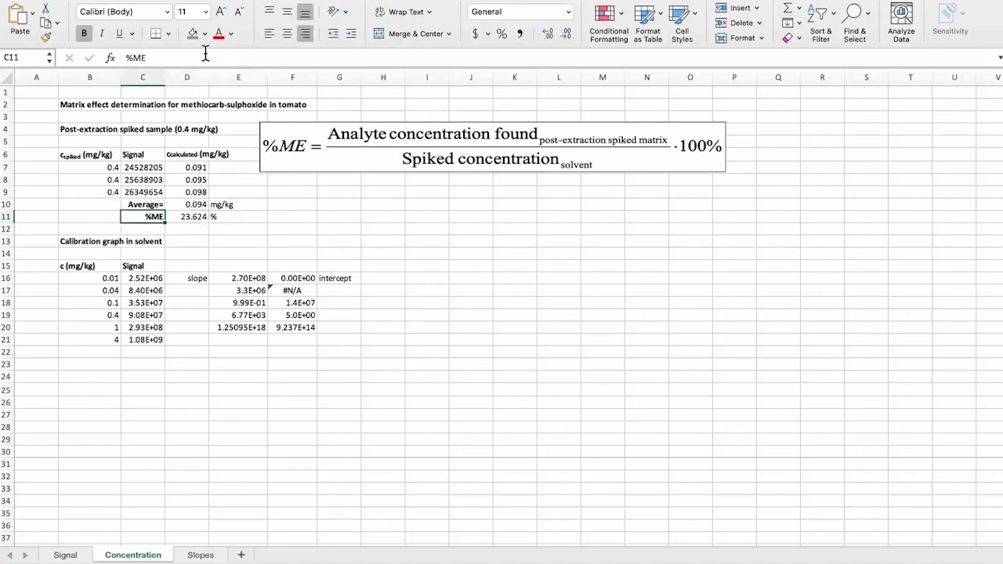
{"action": "key", "text": "shift+Right"}
{"action": "key", "text": "shift+Right"}
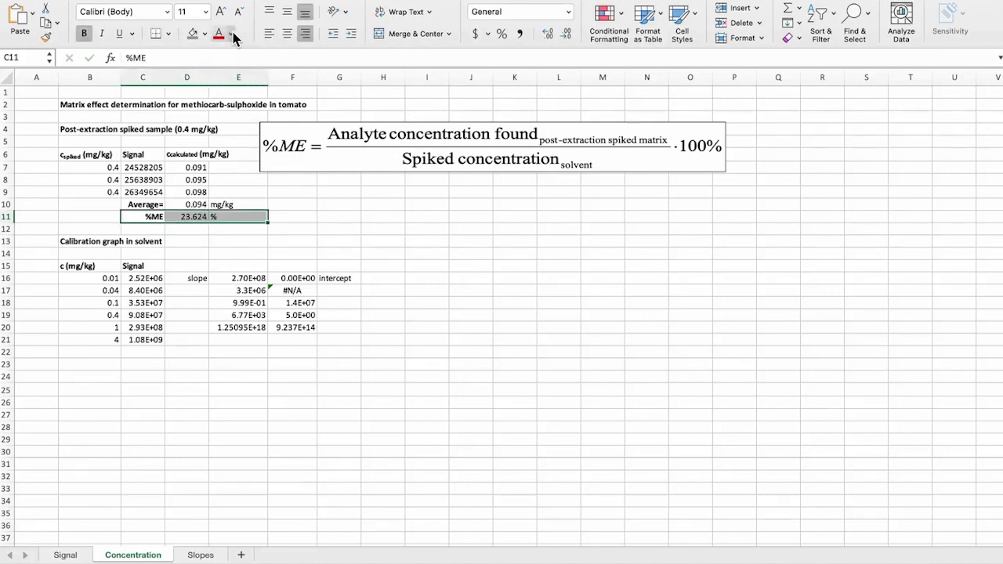
{"action": "left_click", "coordinate": [209, 35]}
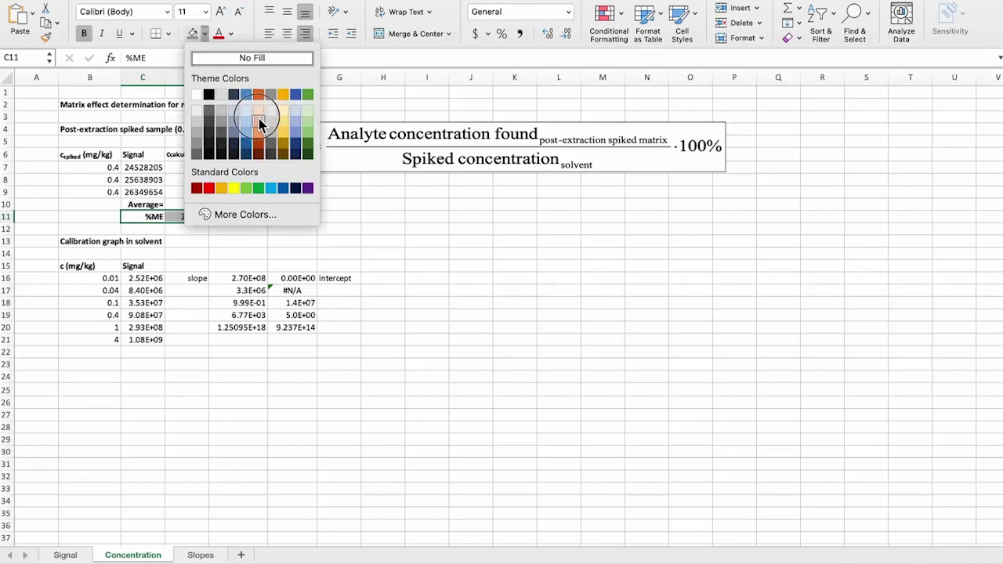
{"action": "left_click", "coordinate": [264, 116]}
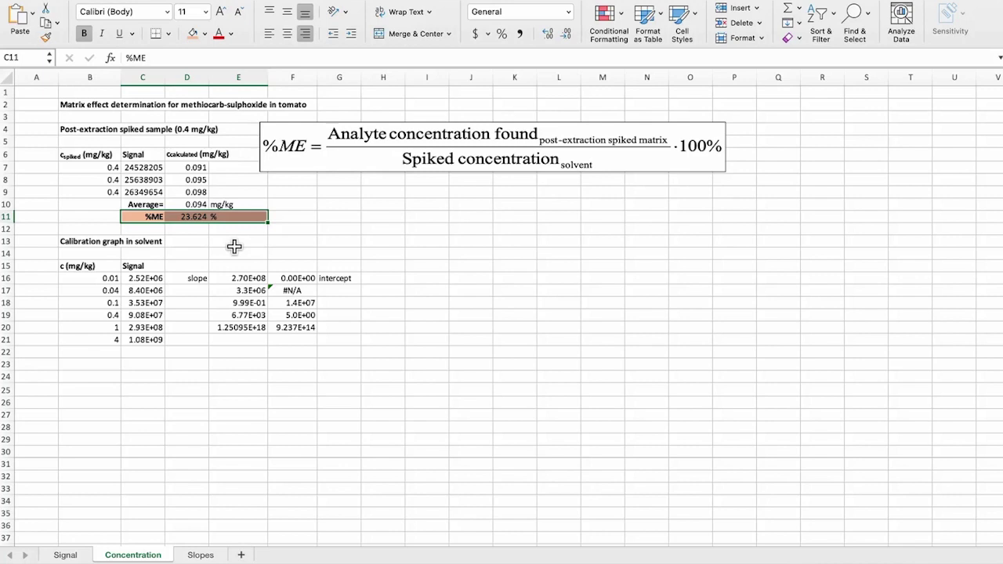
{"action": "left_click", "coordinate": [196, 229]}
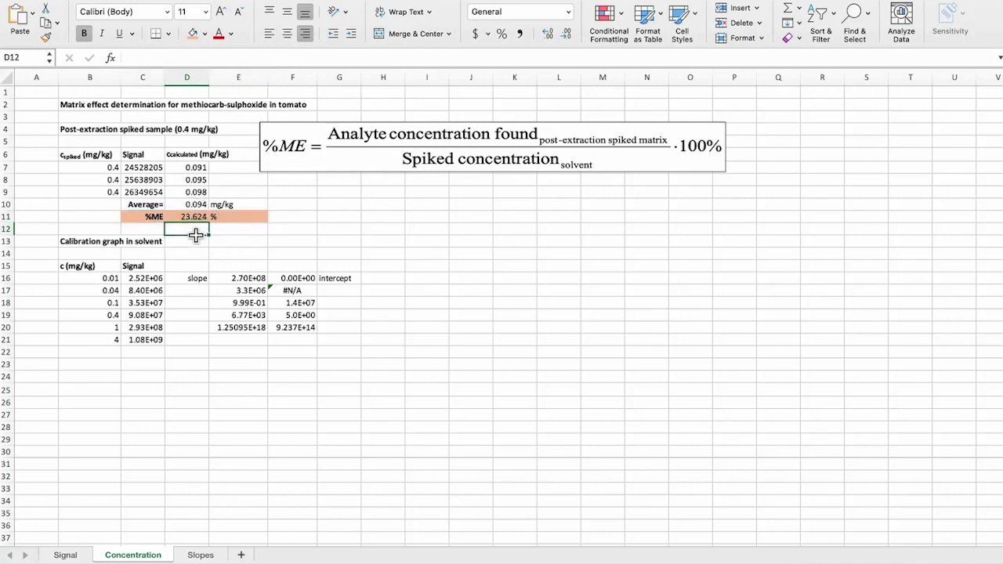
{"action": "left_click", "coordinate": [195, 219]}
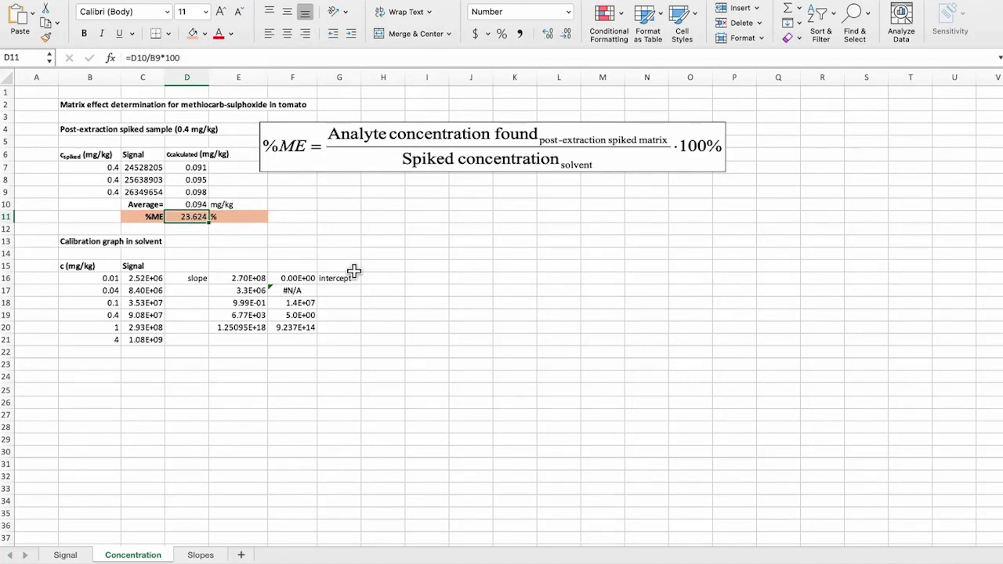